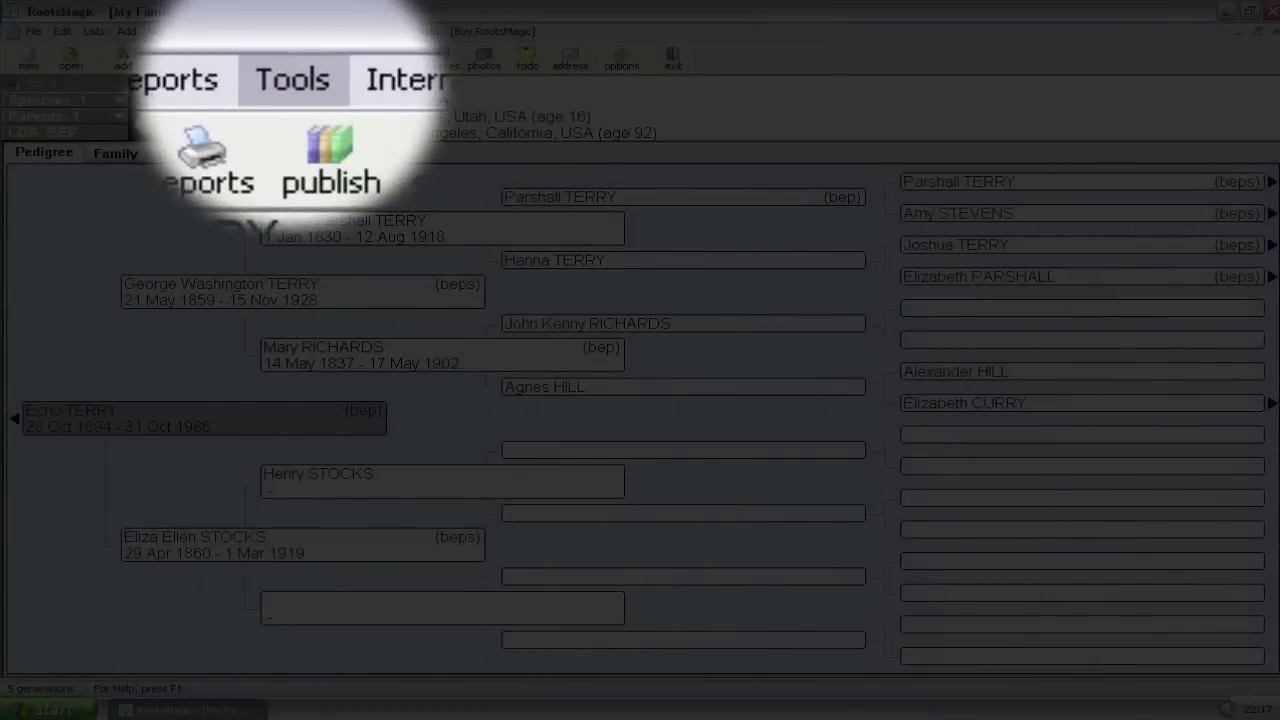
- Open Tools > Options and go to the Preparer page under Database Options
{"action": "left_click", "coordinate": [292, 31]}
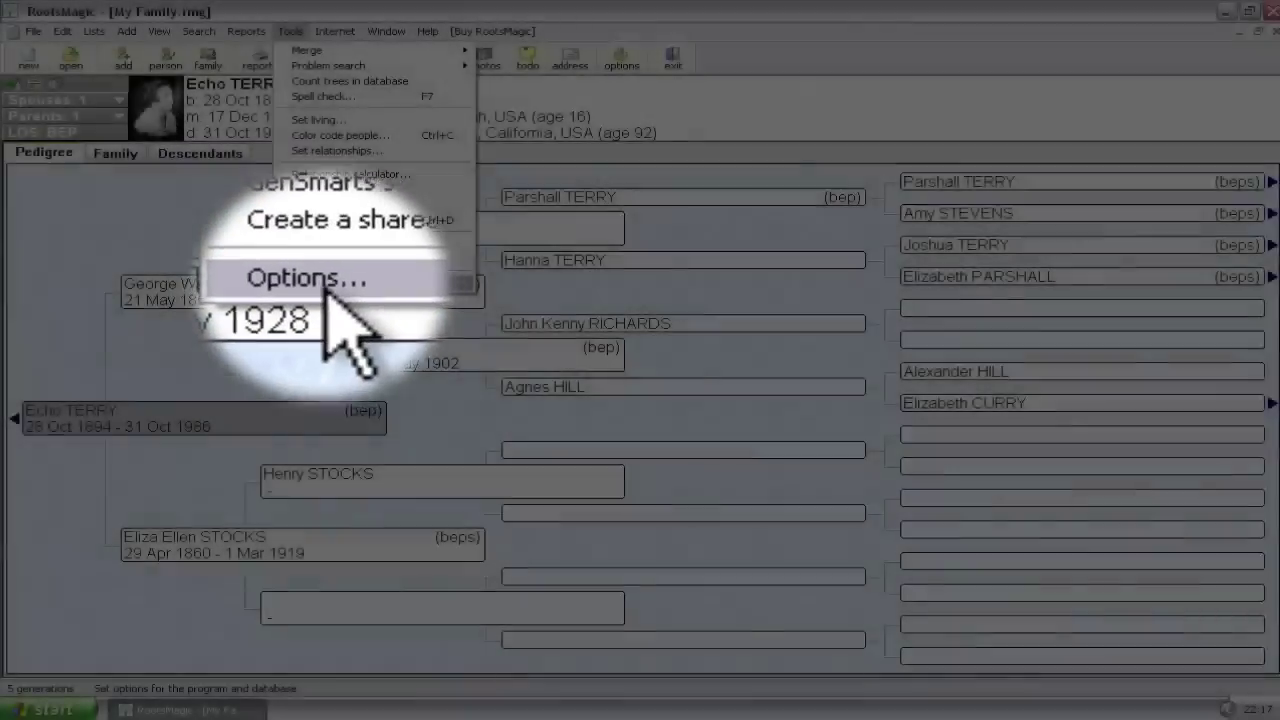
{"action": "left_click", "coordinate": [323, 282]}
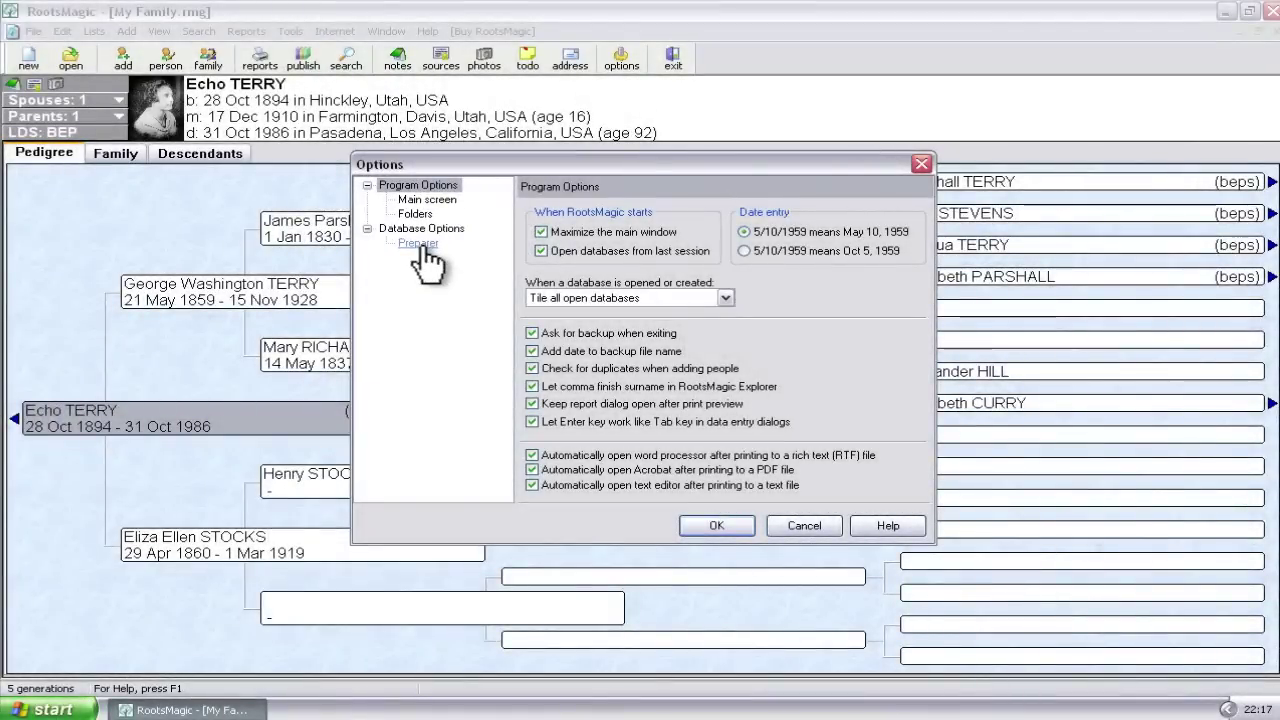
{"action": "left_click", "coordinate": [421, 246]}
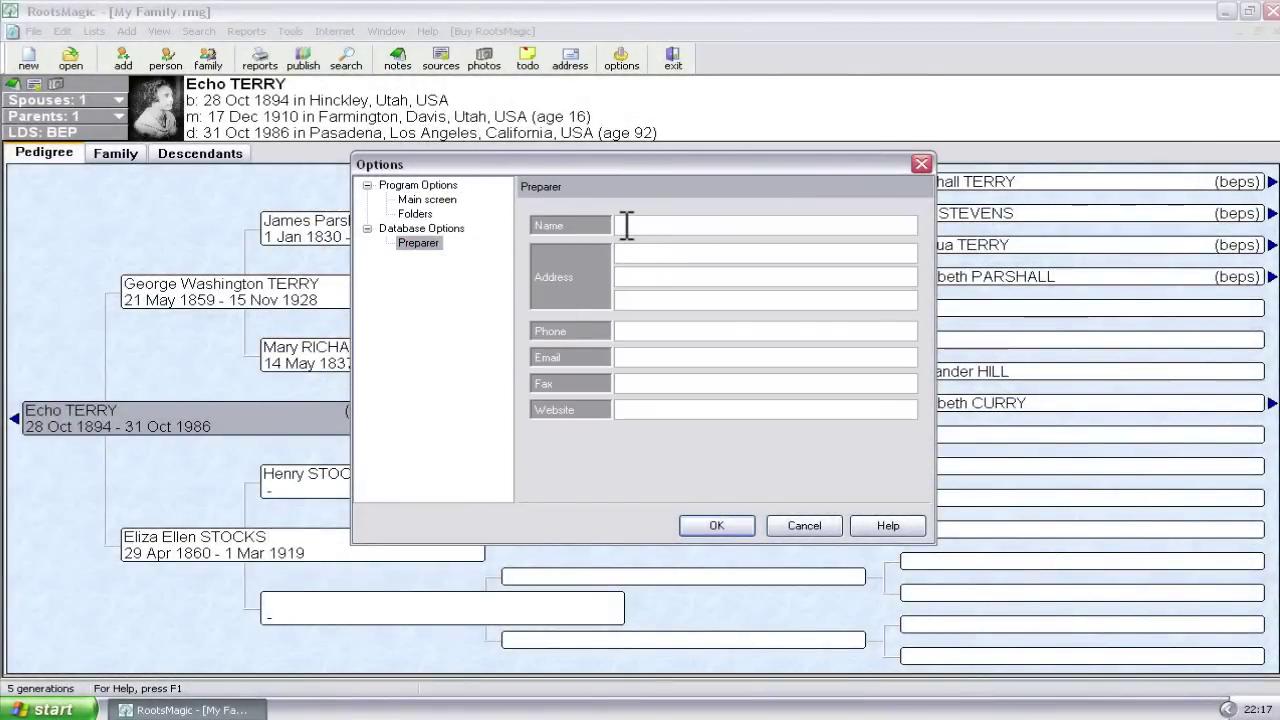
- Enter the preparer's full name, then their street address and city, state and ZIP on two address lines
{"action": "left_click", "coordinate": [626, 225]}
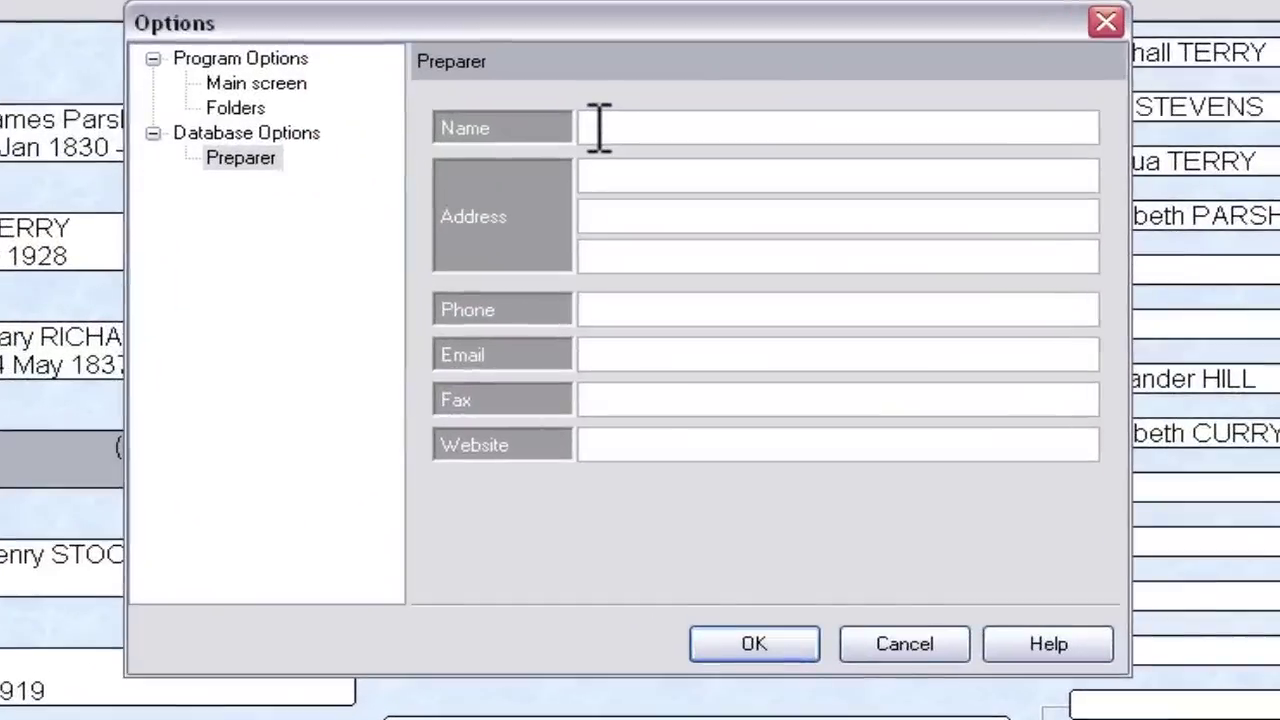
{"action": "key", "text": "Tab"}
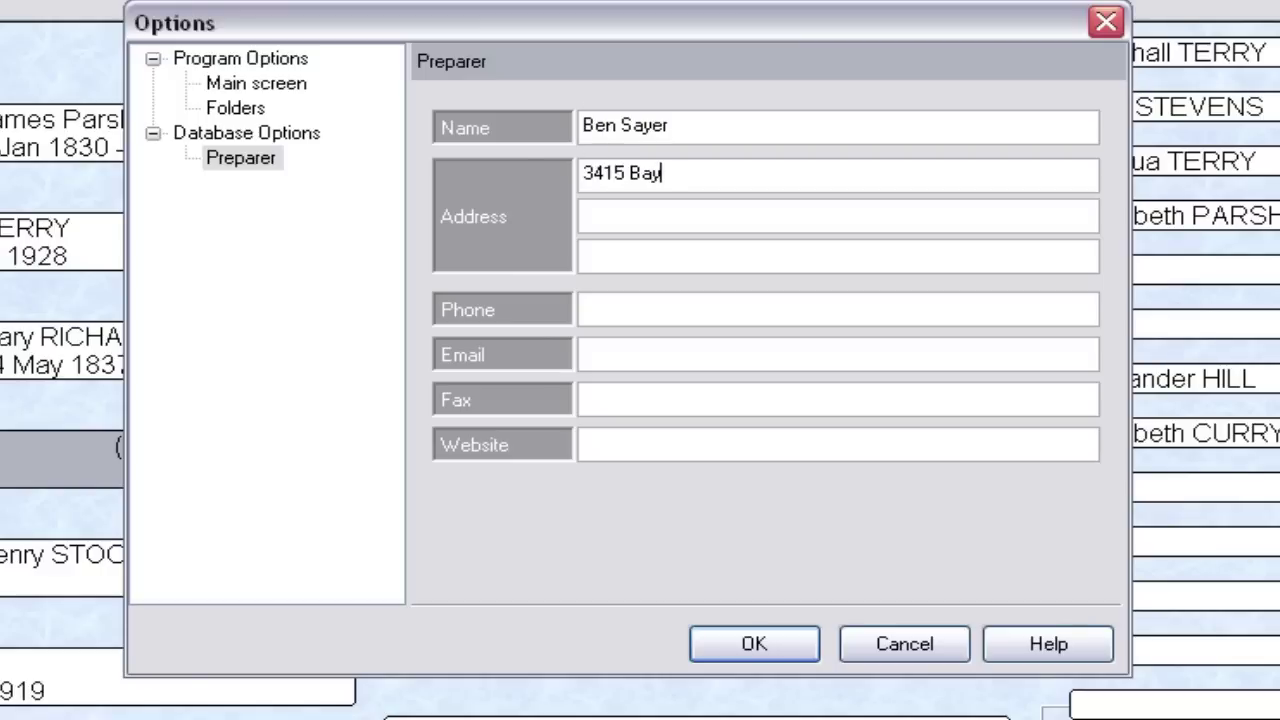
{"action": "key", "text": "Return"}
{"action": "type", "text": "Ann Arbor"}
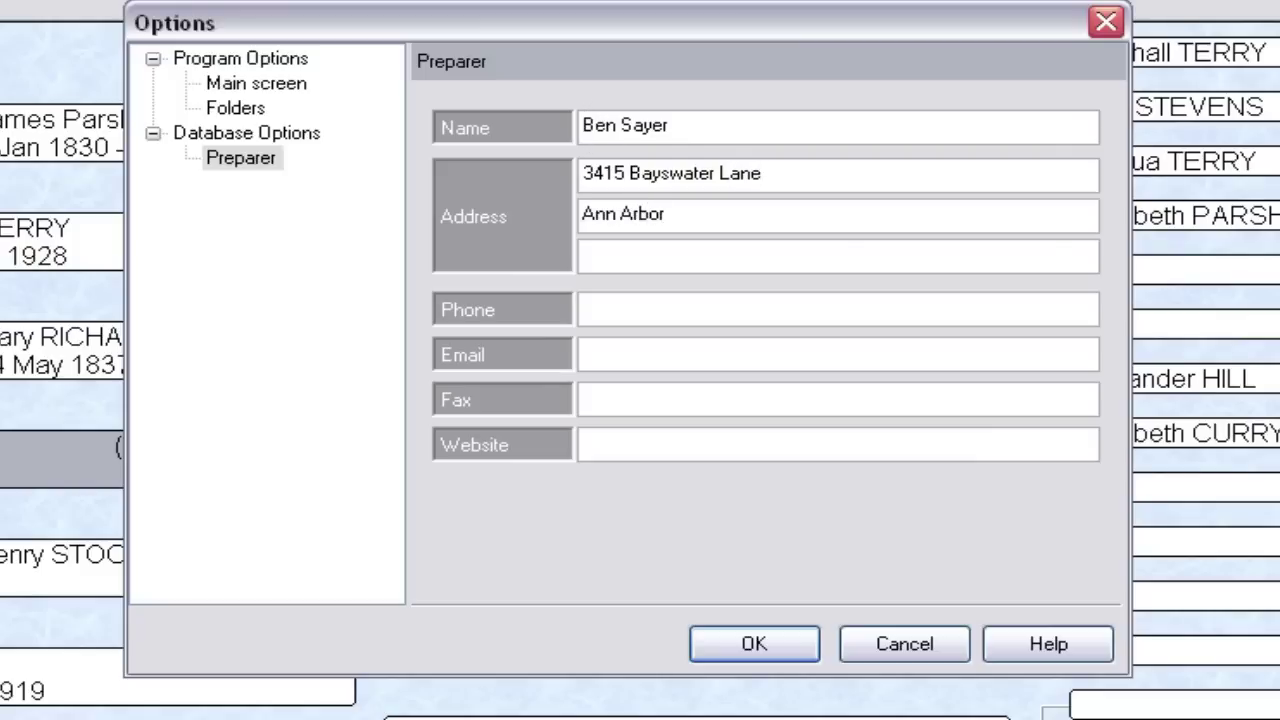
{"action": "type", "text": ", Michigan 48105"}
{"action": "key", "text": "Tab"}
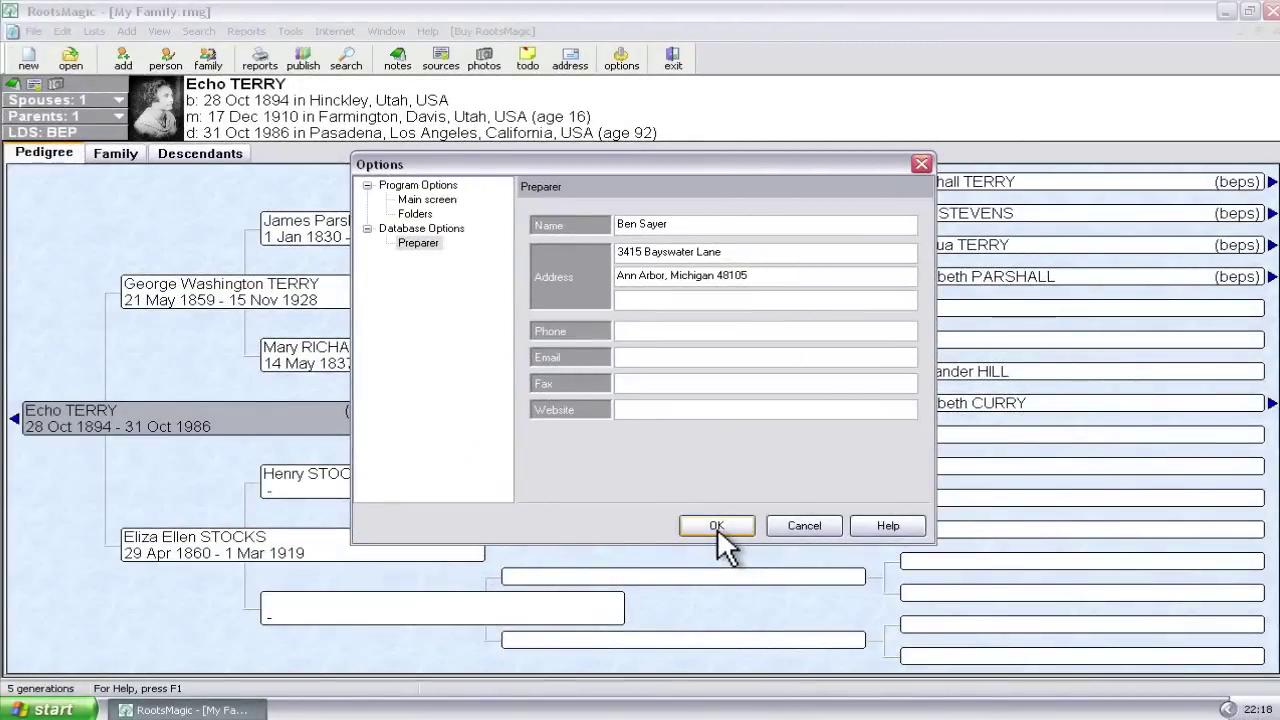
- Confirm the Options dialog to save the preparer details, then bring up Print Reports
{"action": "left_click", "coordinate": [717, 527]}
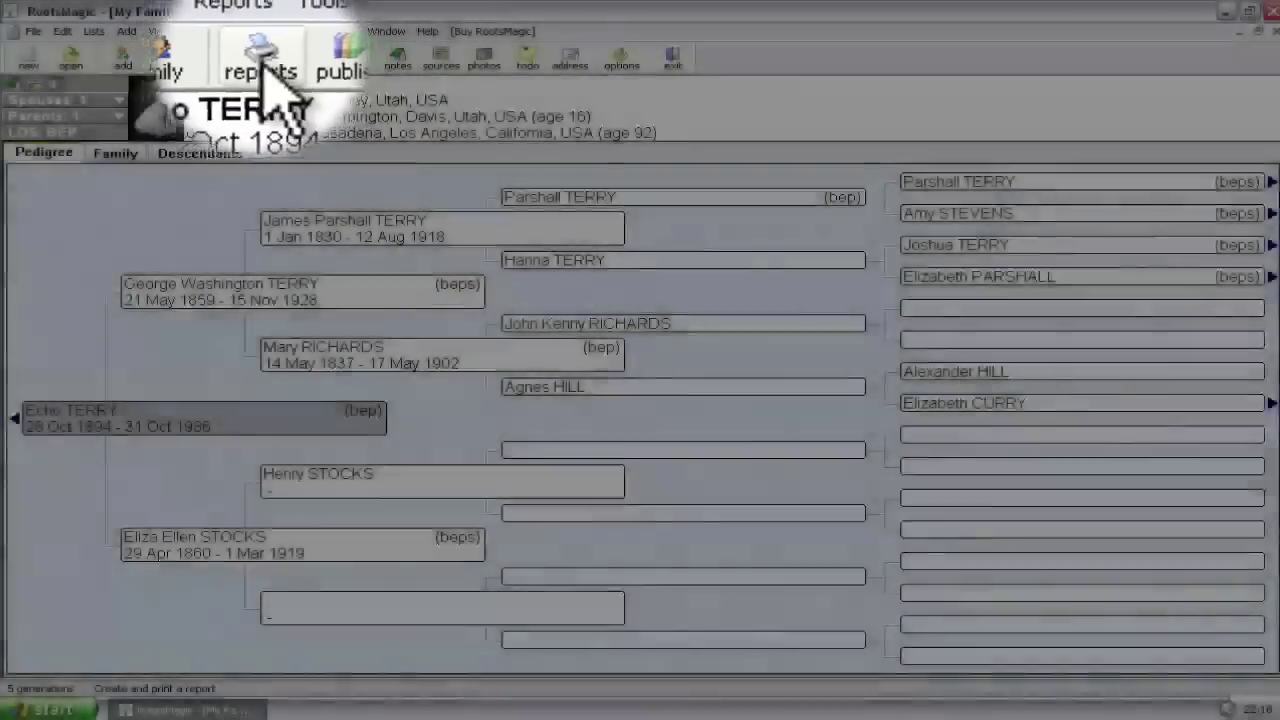
{"action": "left_click", "coordinate": [261, 62]}
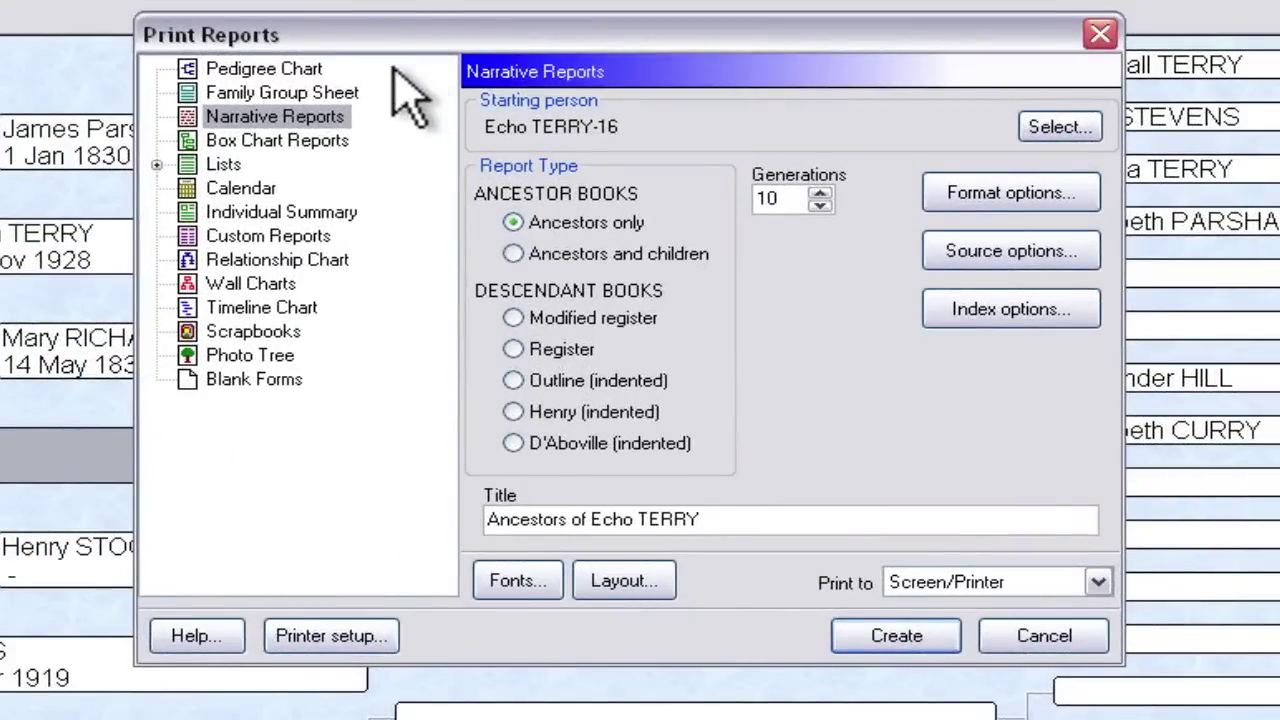
- Create an on-screen Pedigree Chart preview with the preparer's name and address printed
{"action": "left_click", "coordinate": [294, 74]}
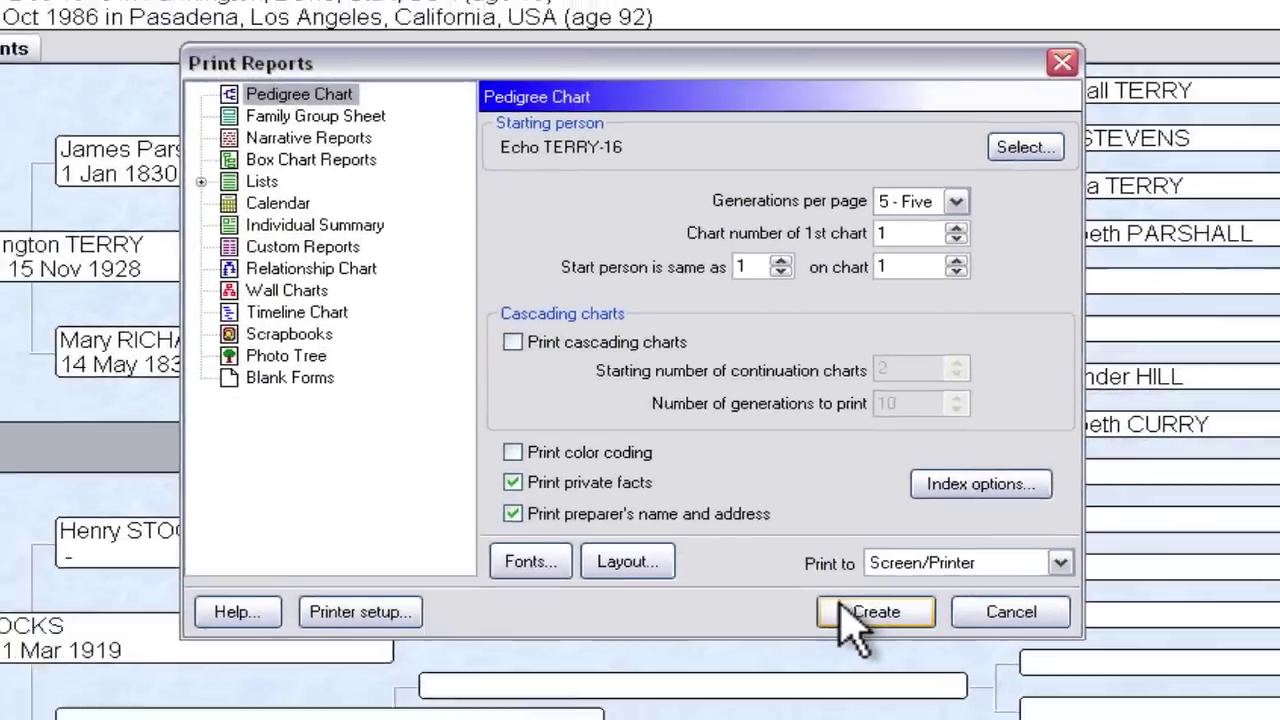
{"action": "left_click", "coordinate": [865, 638]}
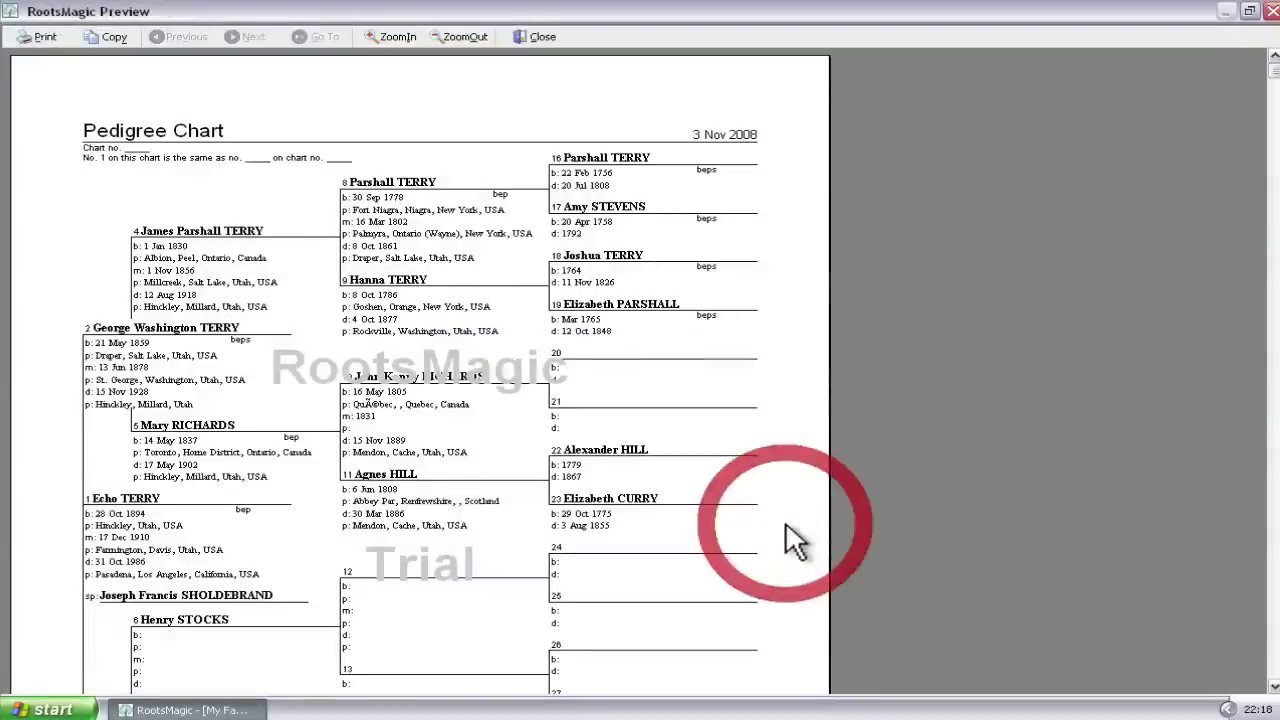
- Scroll down to inspect the chart's Prepared by box, then close the pedigree chart preview
{"action": "scroll", "coordinate": [322, 209], "scroll_direction": "down", "scroll_amount": 5}
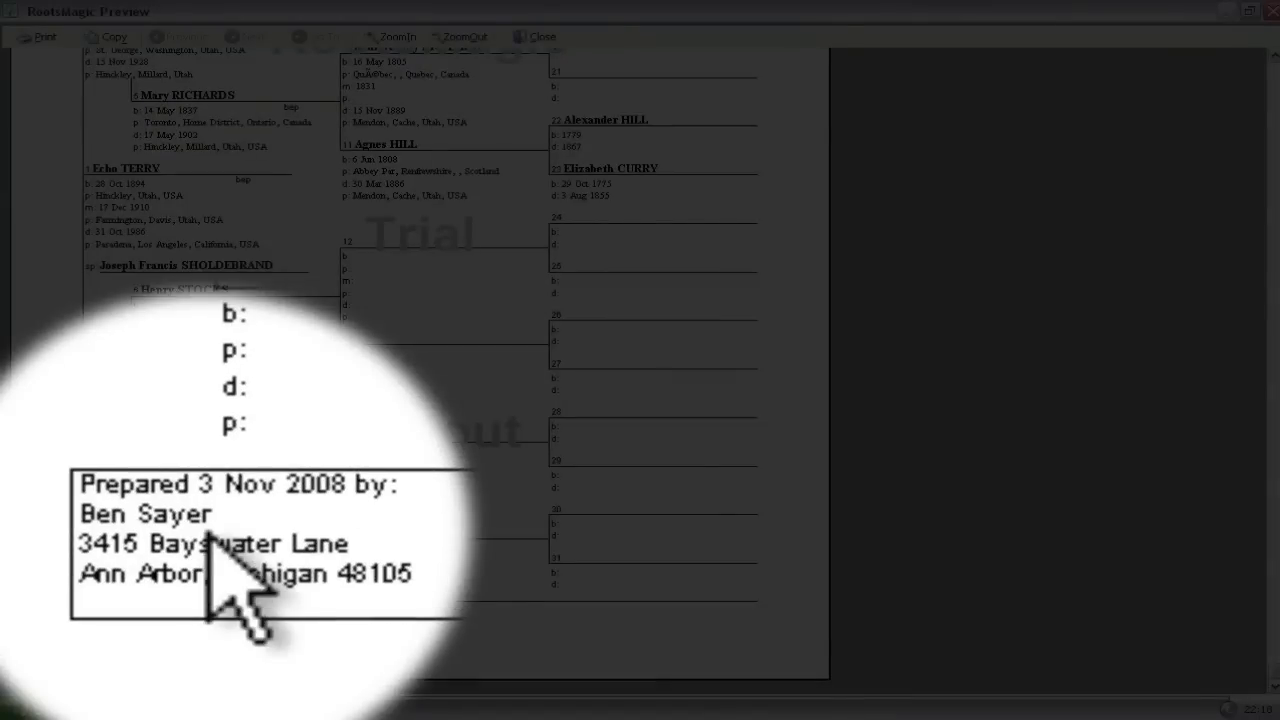
{"action": "scroll", "coordinate": [128, 570], "scroll_direction": "up", "scroll_amount": 5}
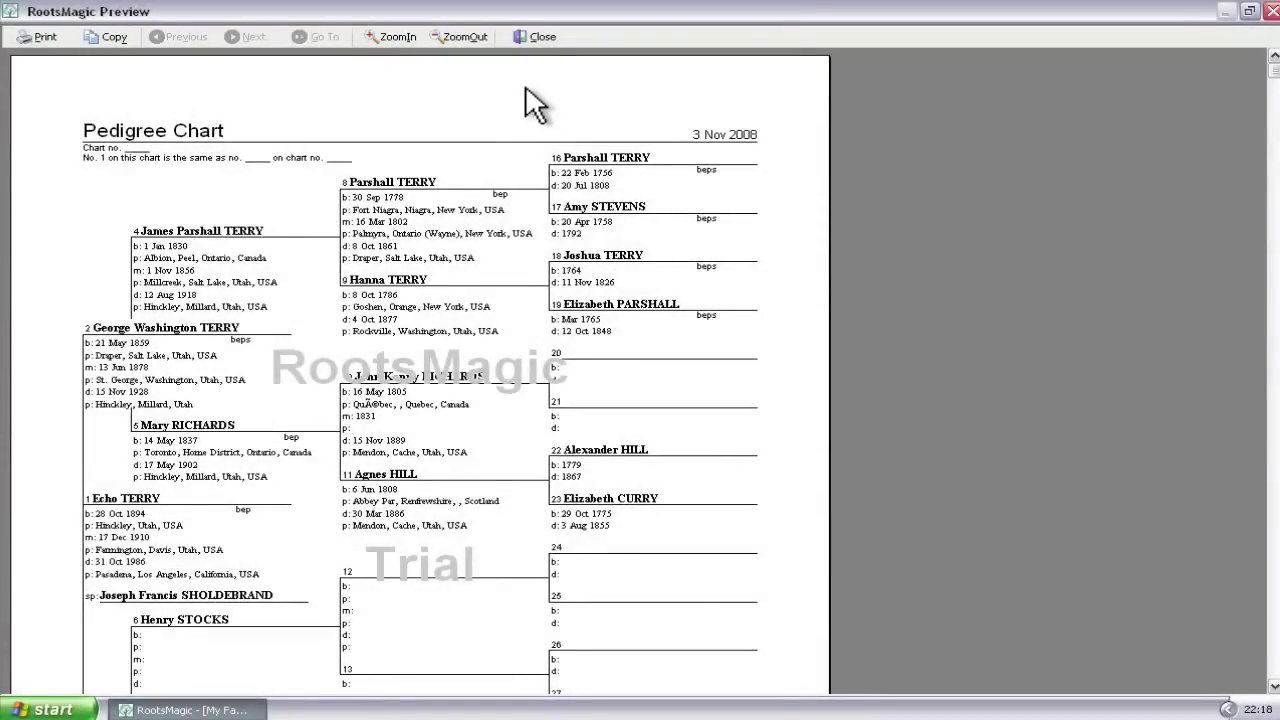
{"action": "left_click", "coordinate": [538, 37]}
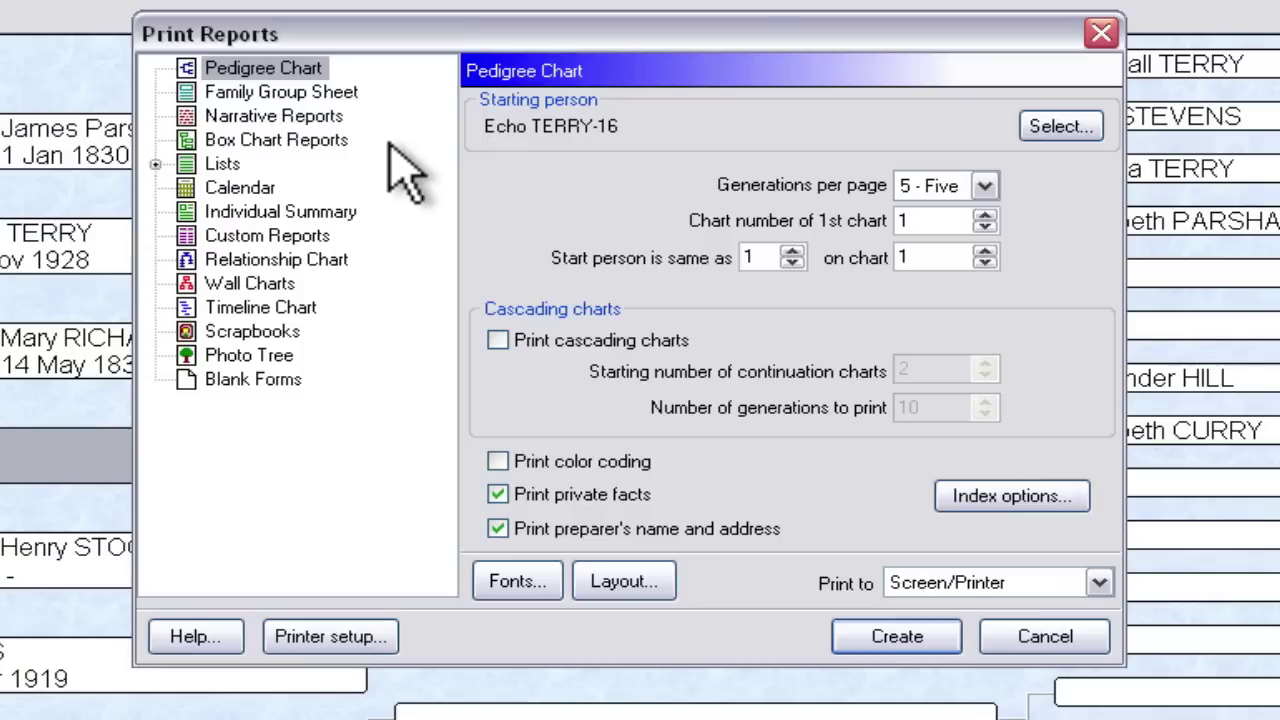
- Review Family Group Sheet, Narrative and Box Chart report options, then expand the Lists category
{"action": "left_click", "coordinate": [345, 95]}
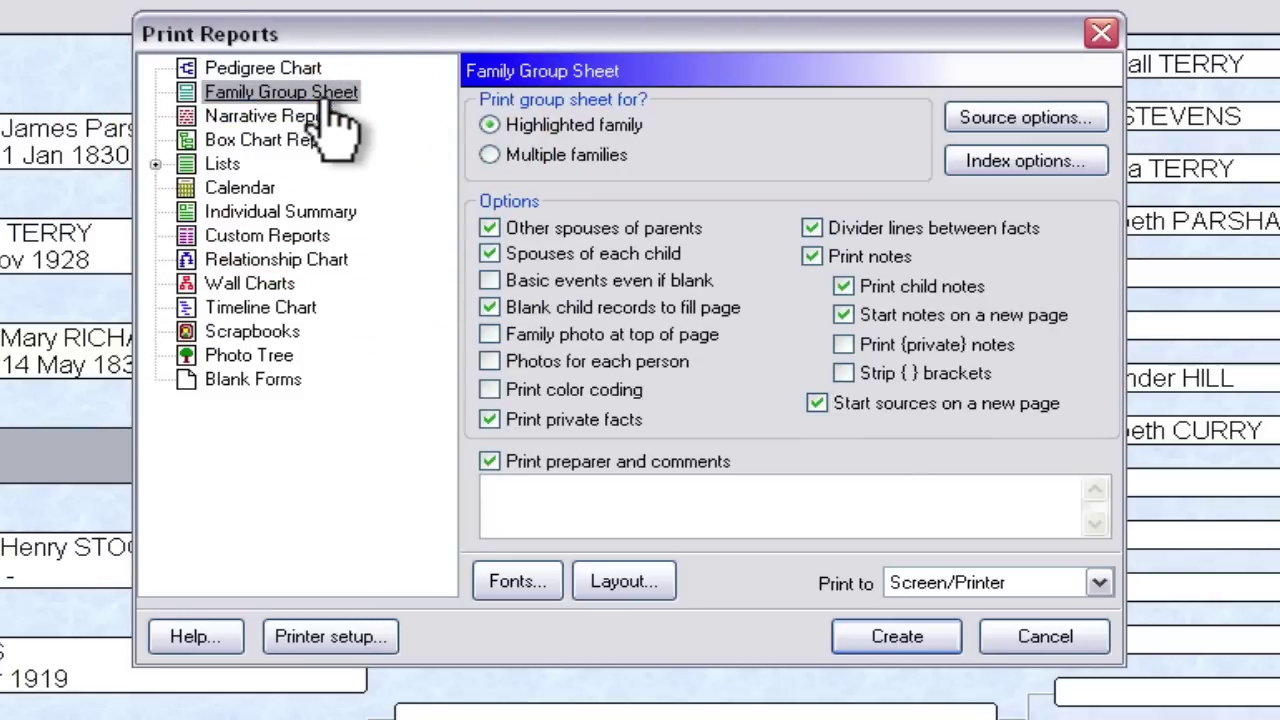
{"action": "left_click", "coordinate": [270, 117]}
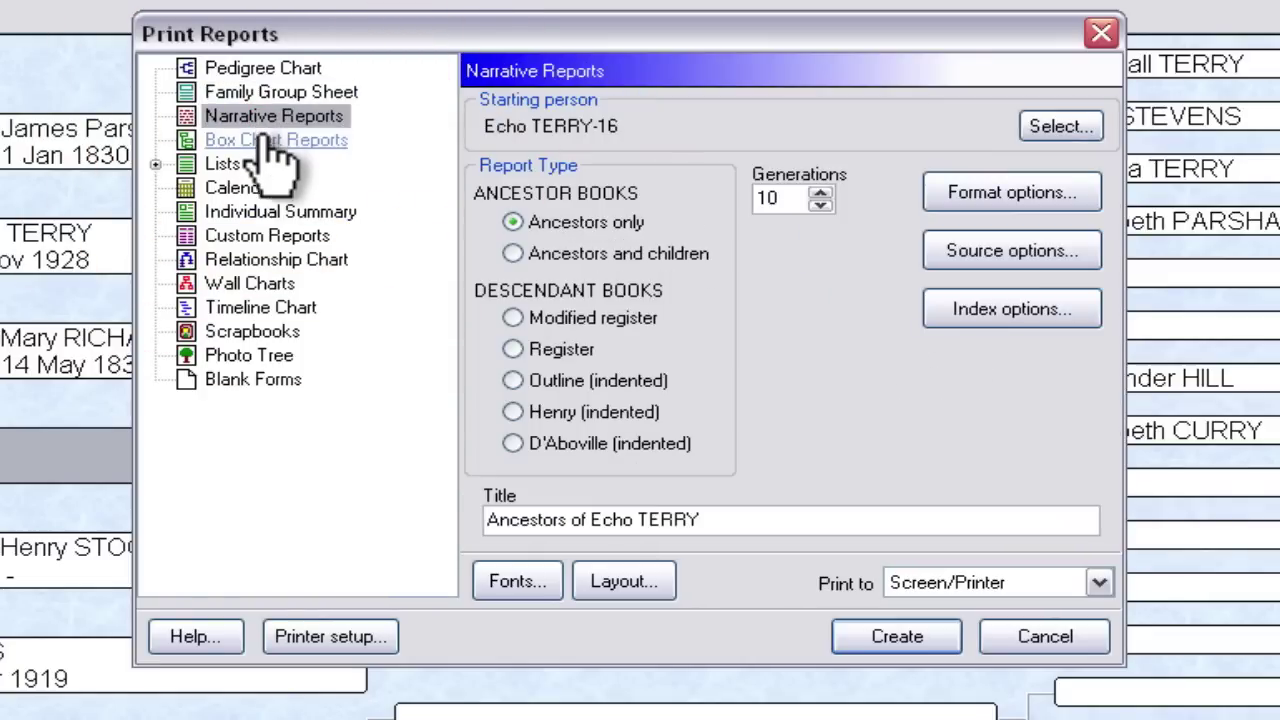
{"action": "left_click", "coordinate": [268, 142]}
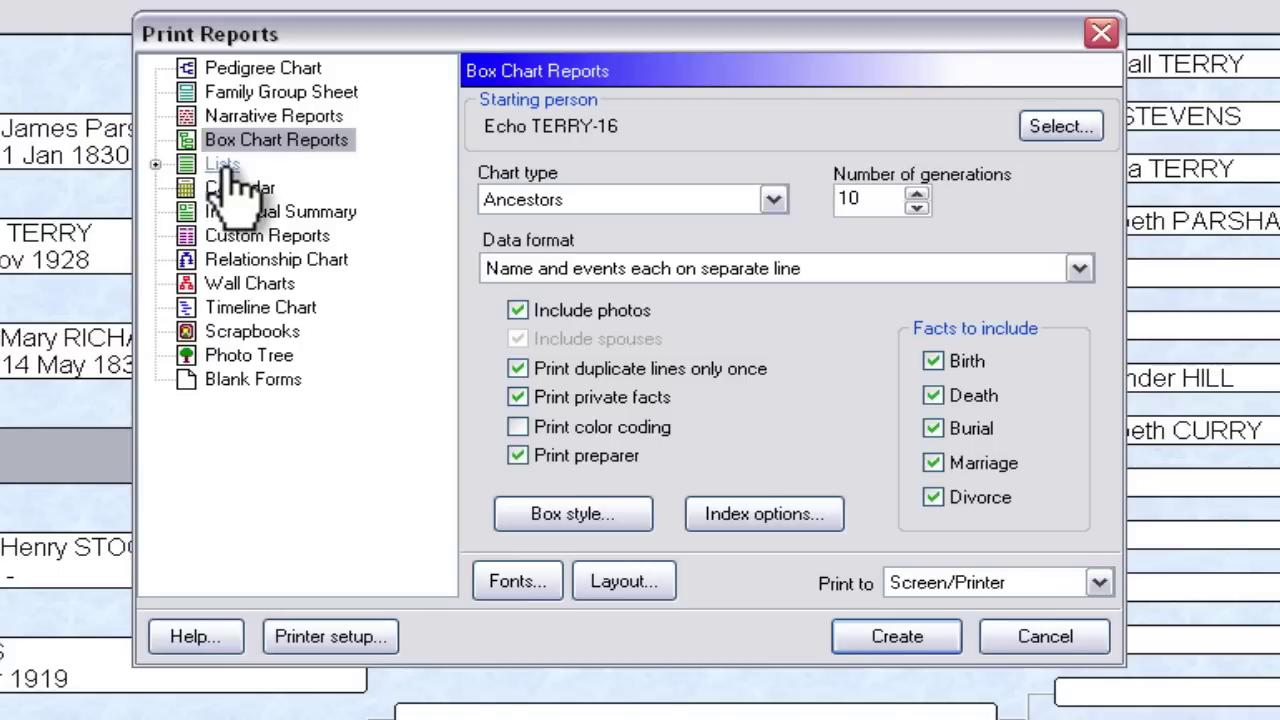
{"action": "left_click", "coordinate": [178, 166]}
{"action": "left_click", "coordinate": [155, 165]}
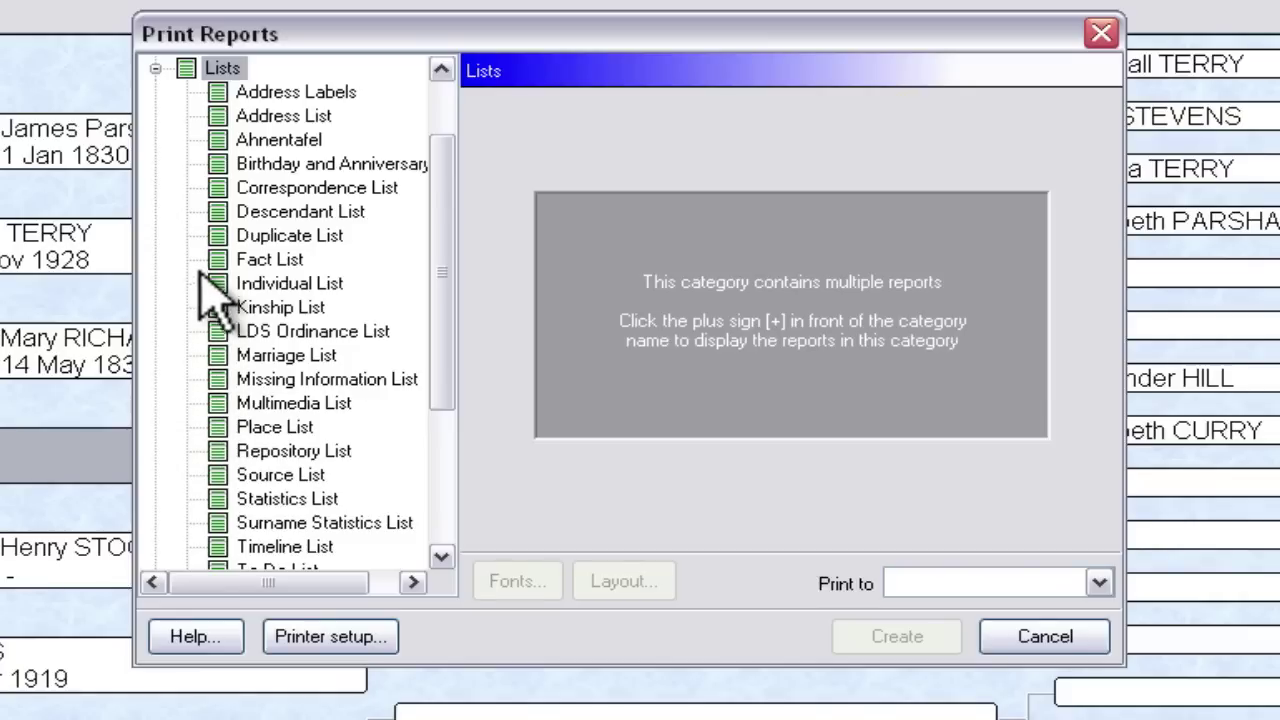
- View the Address Labels and Duplicate List report options, then collapse the Lists category
{"action": "left_click", "coordinate": [292, 95]}
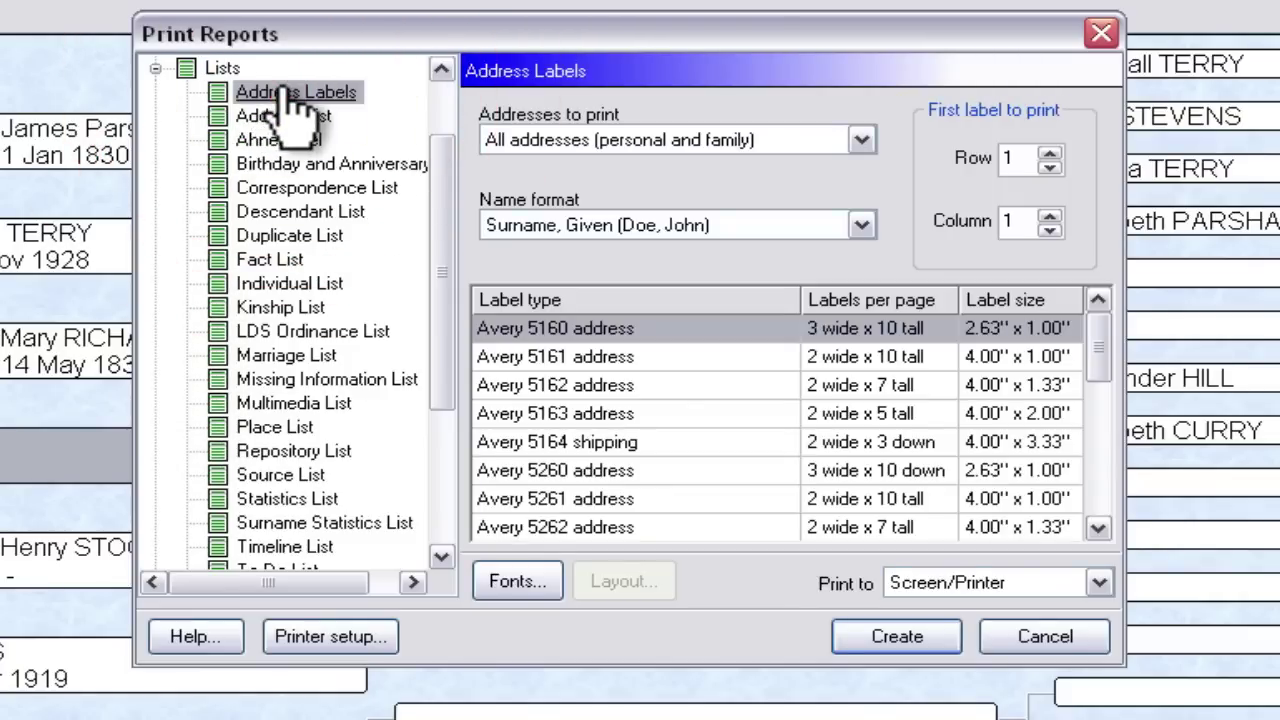
{"action": "left_click", "coordinate": [300, 240]}
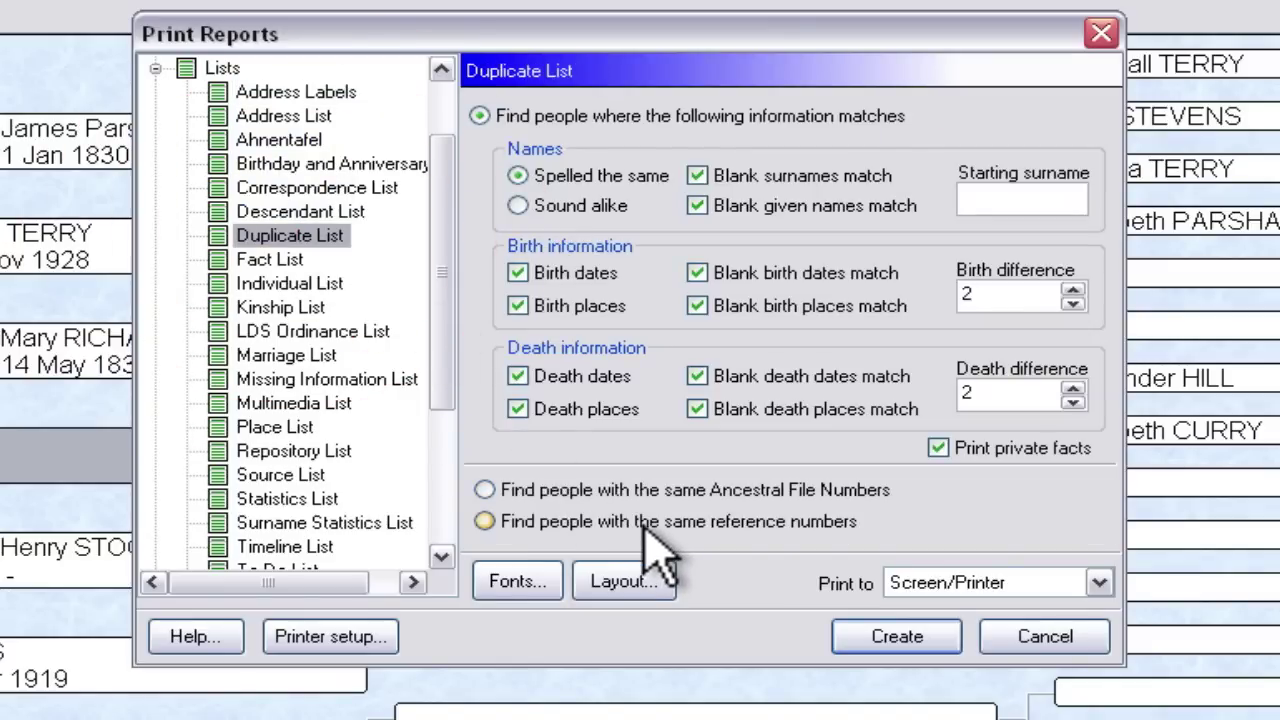
{"action": "left_click", "coordinate": [155, 68]}
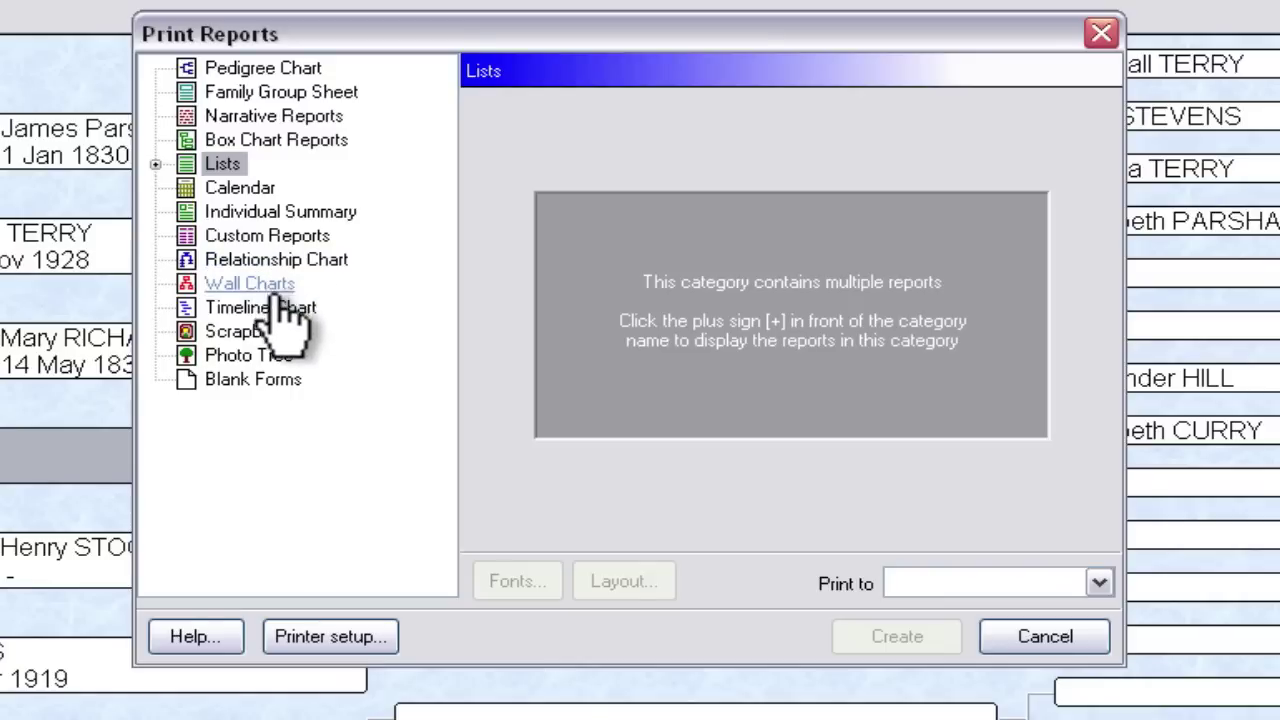
- Check Individual Summary, then open Narrative Reports' Format options showing Print preparer's name and address
{"action": "left_click", "coordinate": [278, 210]}
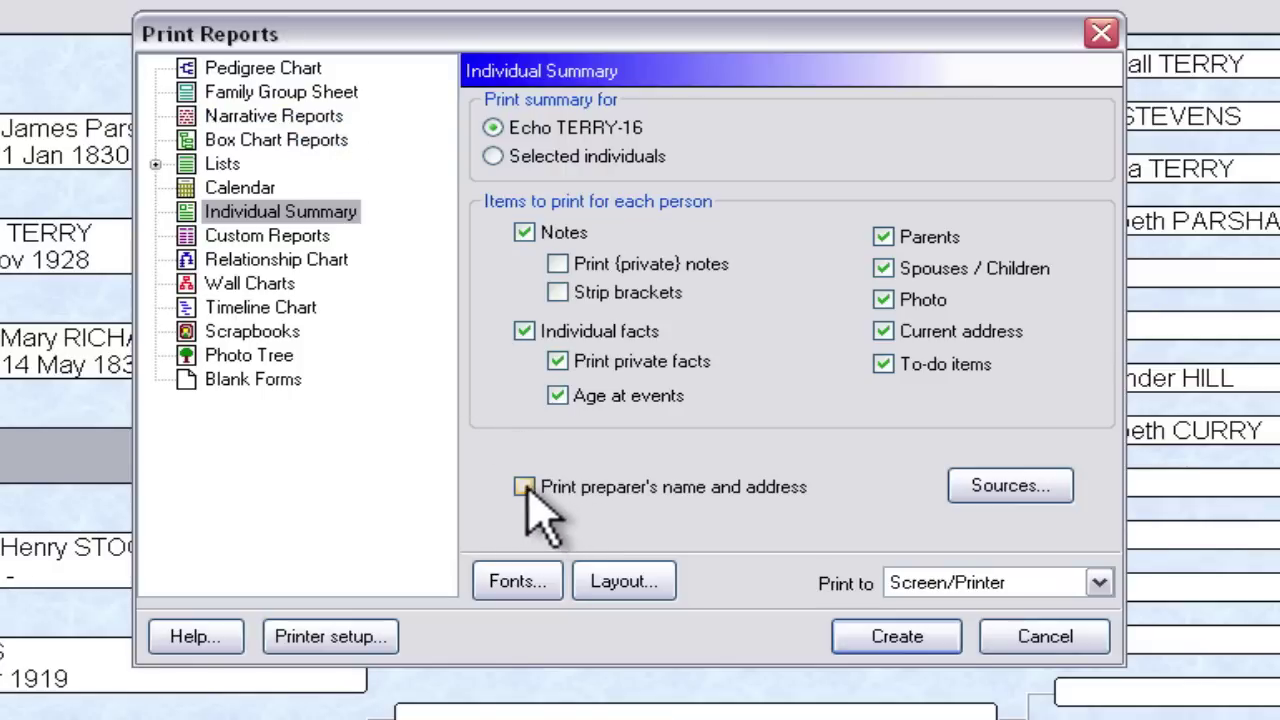
{"action": "left_click", "coordinate": [287, 118]}
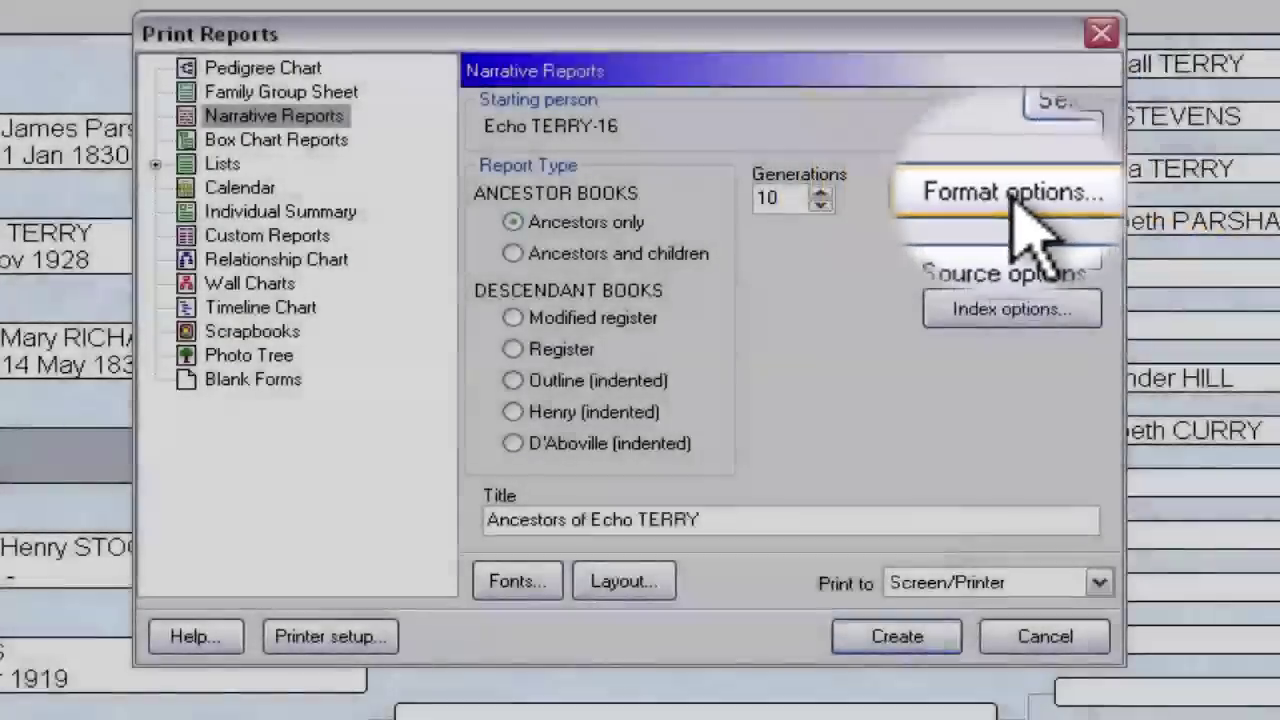
{"action": "left_click", "coordinate": [1000, 203]}
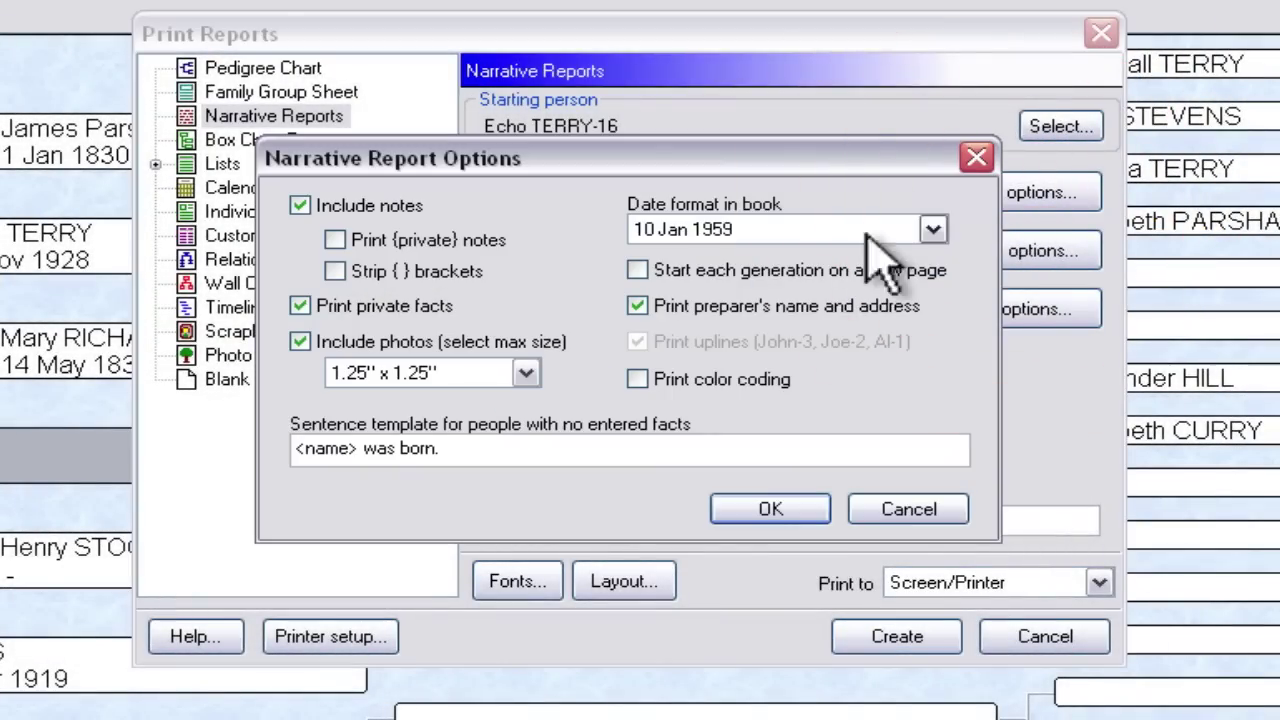